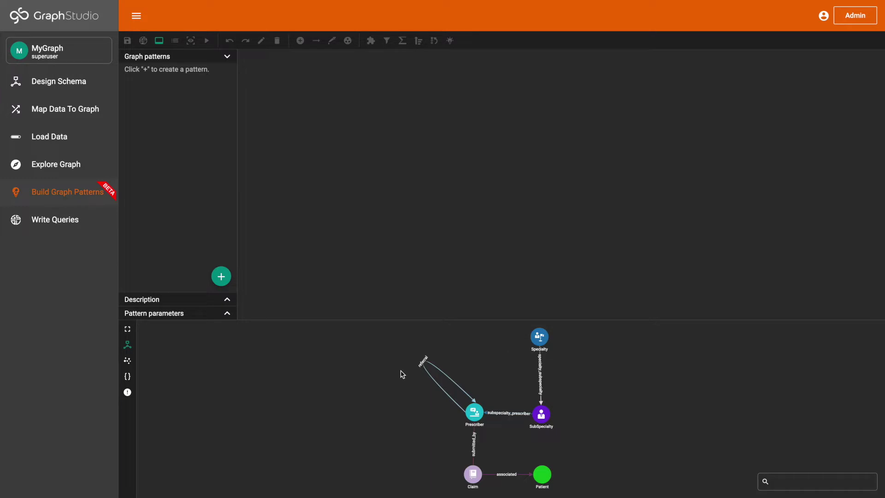
- Install all GSQL queries in Write Queries and run the ex2_main_query query
left_click(94, 222)
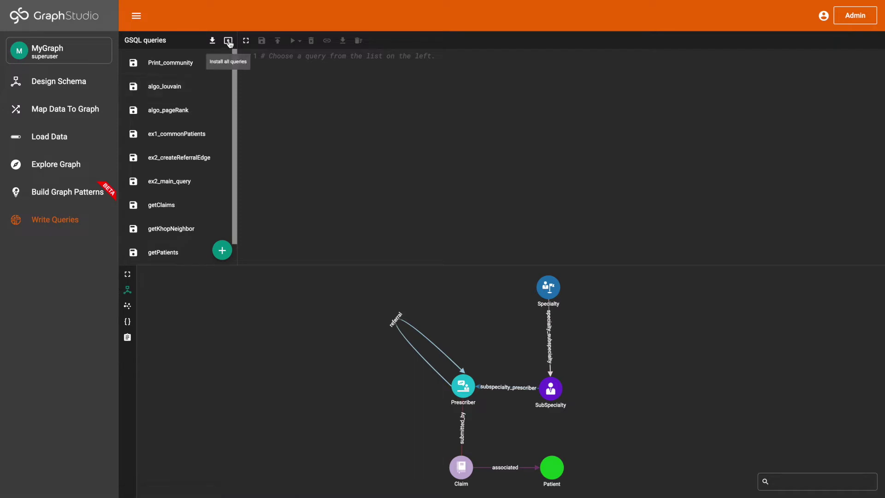
left_click(228, 41)
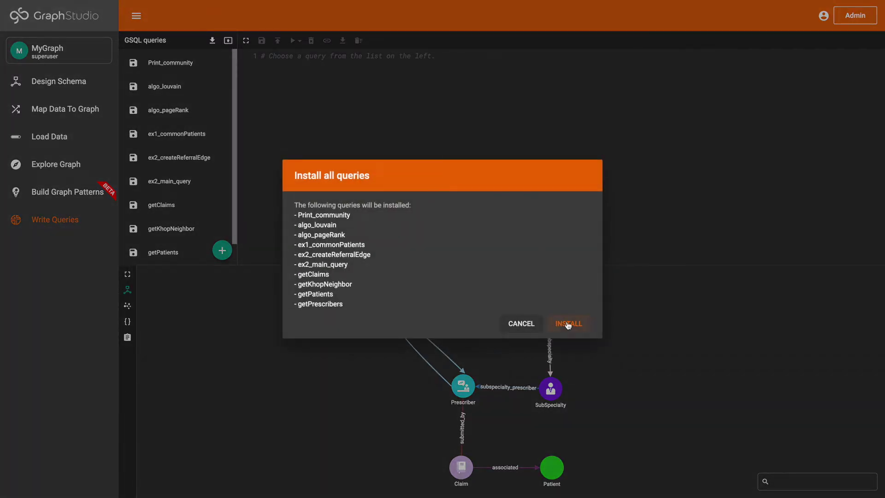
left_click(568, 324)
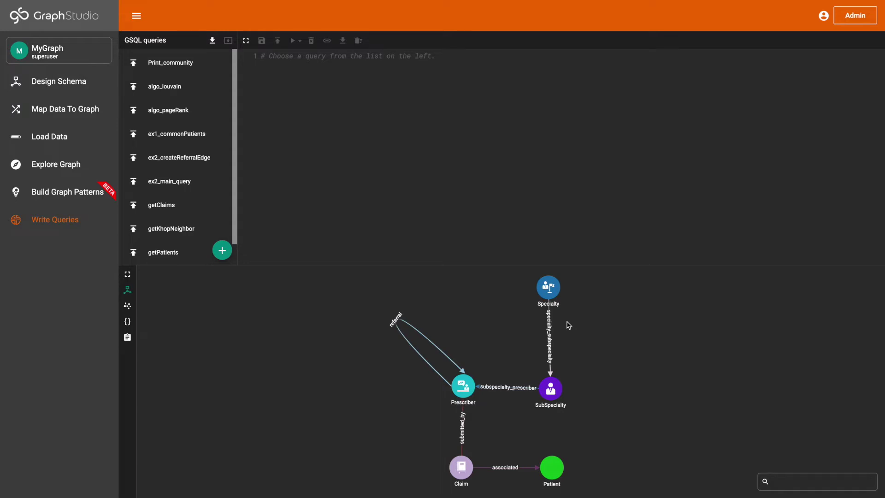
left_click(176, 179)
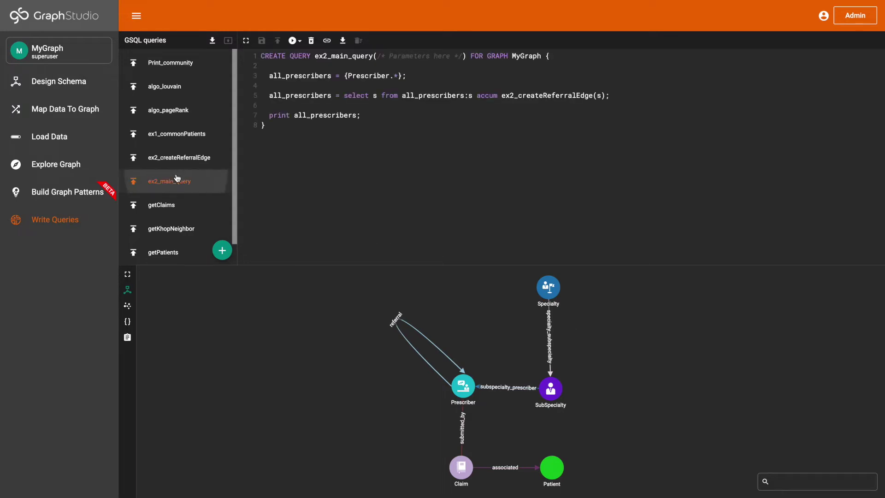
left_click(292, 41)
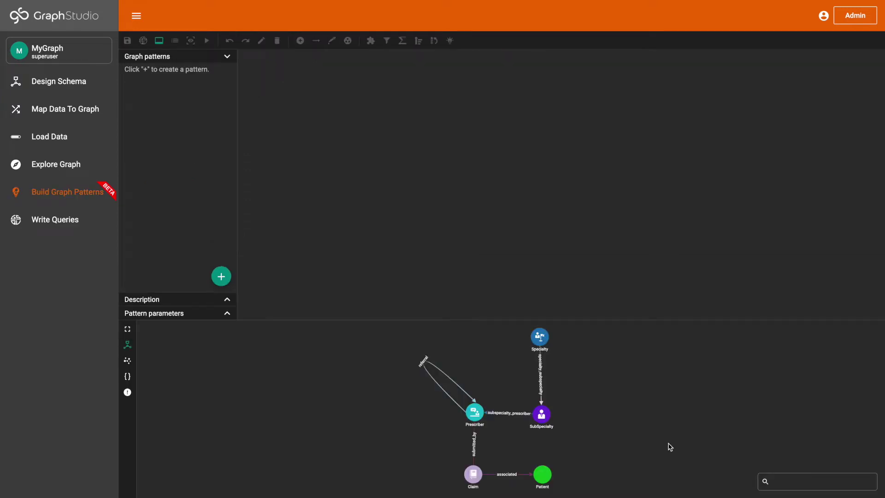
- Create a new graph pattern named findReferredCommunityMembers in Build Graph Patterns
left_click(227, 279)
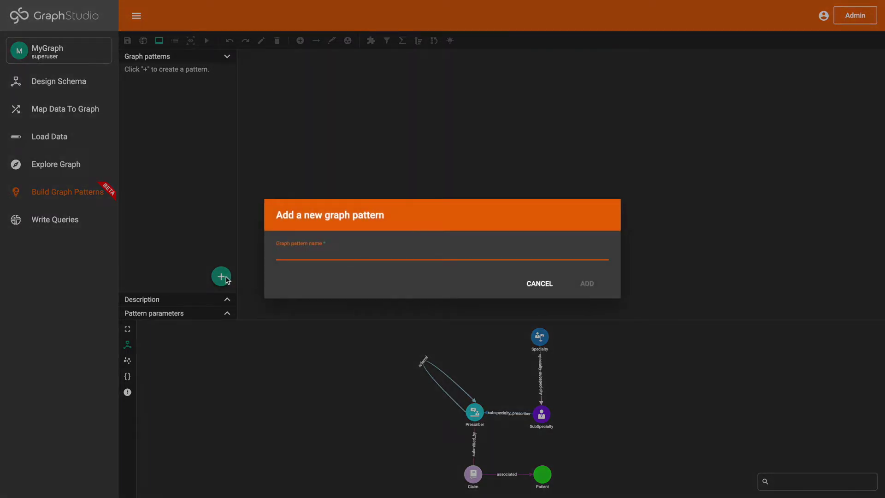
type("findReferredCommunityMembers")
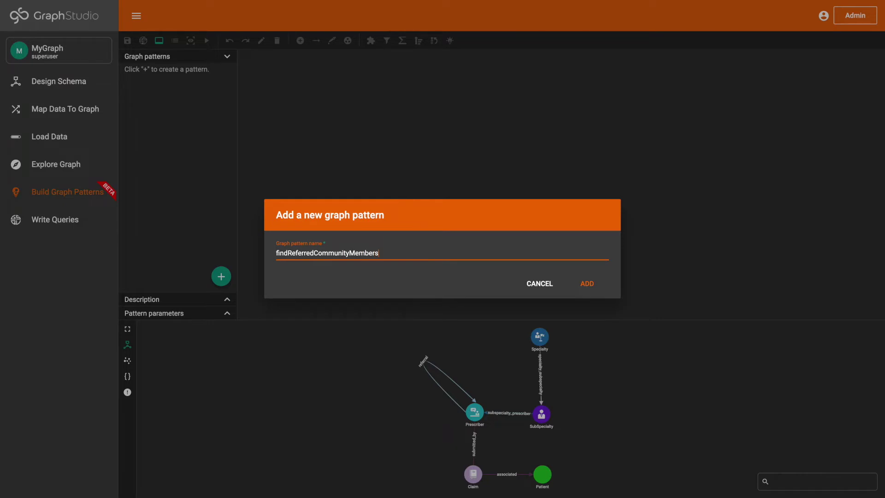
left_click(586, 286)
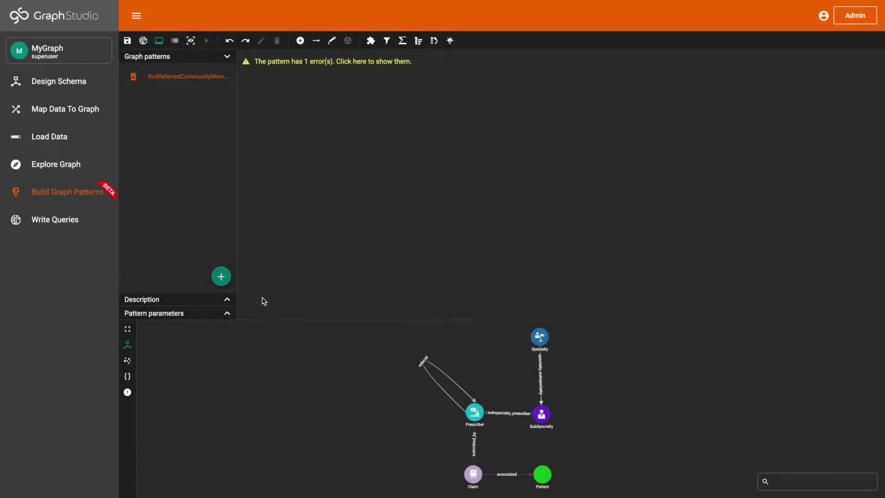
- Describe the pattern as "Find all prescribers who were referred to by a specified prescriber, who also belong to the same community as the specified prescriber"
left_click(233, 300)
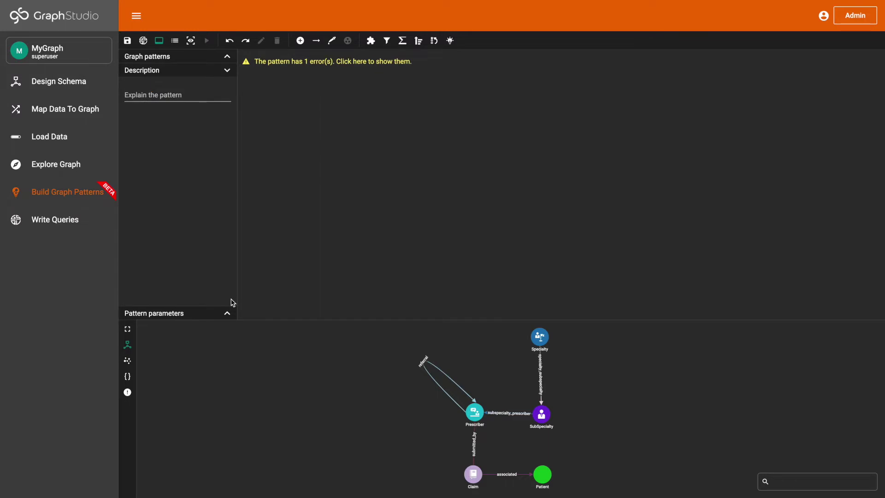
left_click(152, 95)
type("Find all")
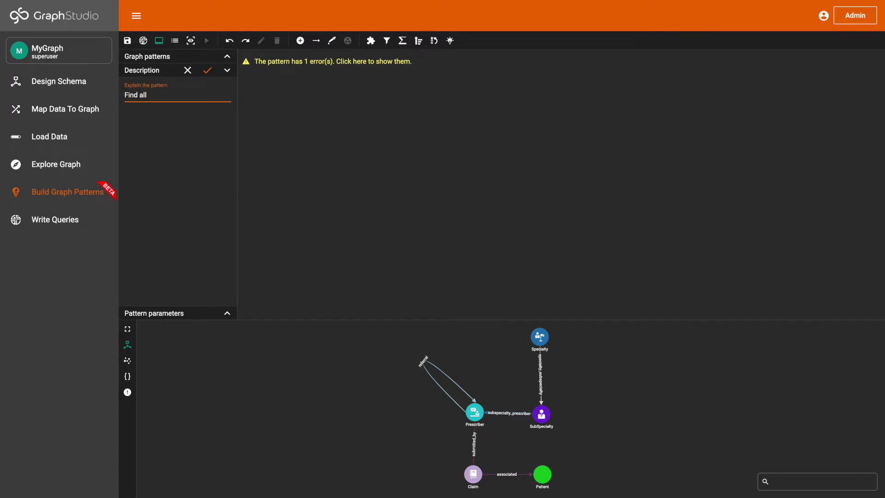
type(" prescribers who were reff")
type("rred ")
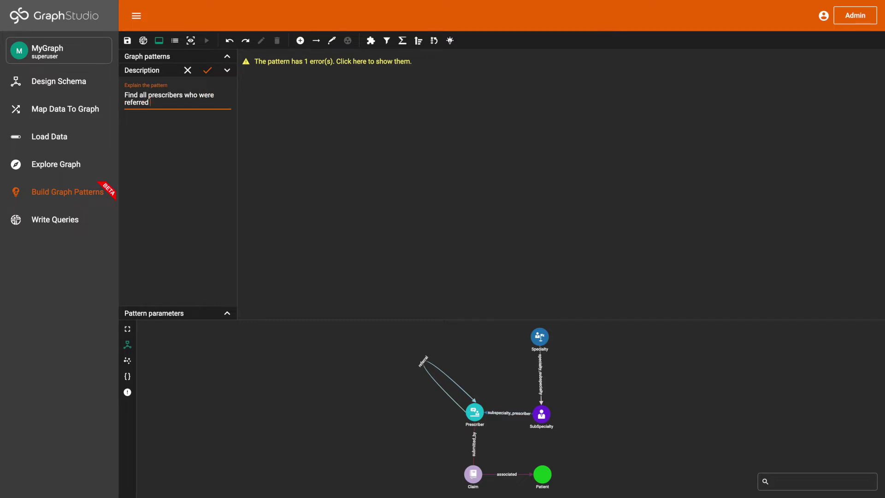
type("by a specified prescriber, who")
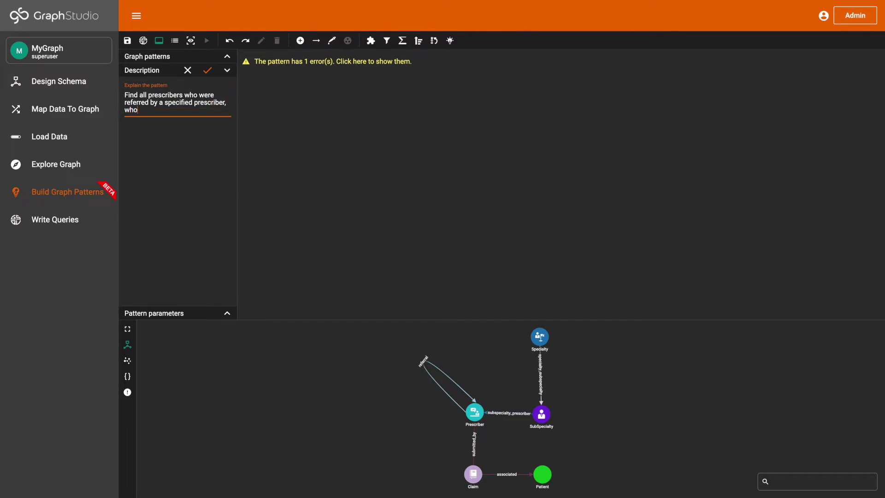
type(" also beoong to the same community as the specified prescriber")
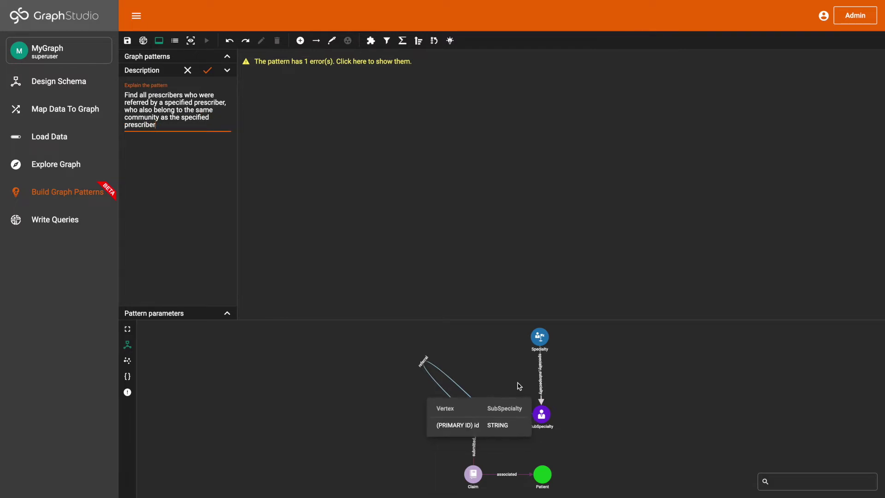
left_click(207, 70)
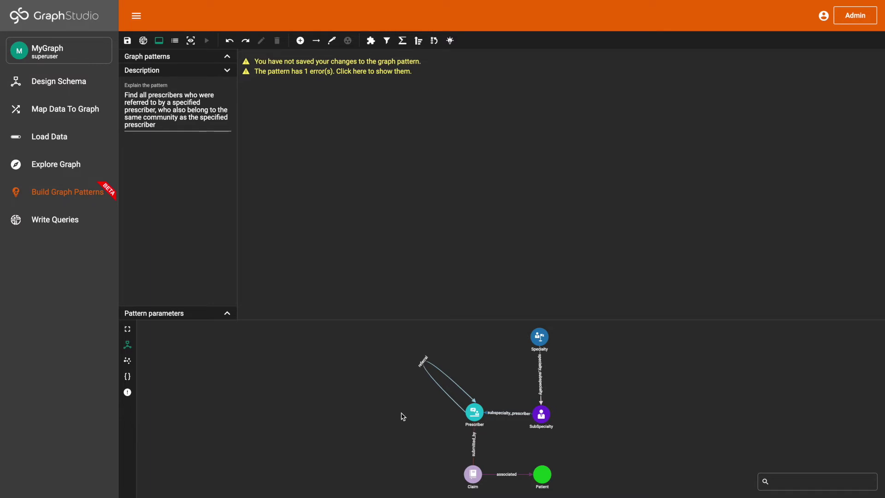
- Add the referral edge with its two Prescriber vertices from the schema to the pattern and arrange them side by side
left_click(127, 329)
mouse_move(424, 272)
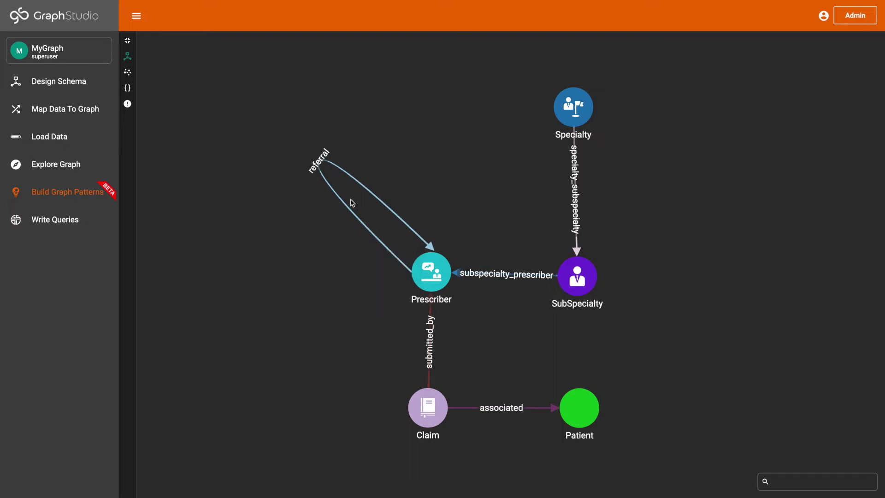
mouse_move(345, 203)
left_click(128, 41)
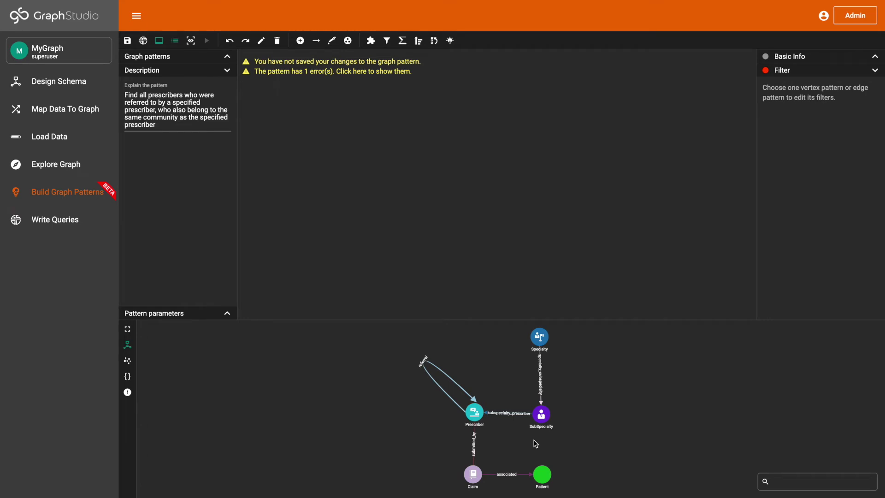
left_click(332, 41)
left_click(428, 364)
left_click_drag(507, 120, 377, 190)
left_click_drag(494, 258, 539, 179)
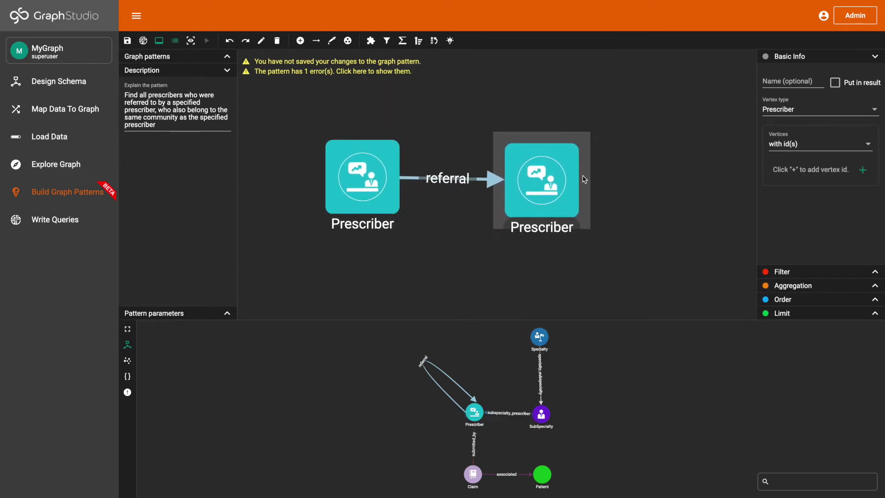
- Name the target Prescriber vertex p1 and take its vertices from a parameter named prescriberId
left_click(789, 82)
type("p1")
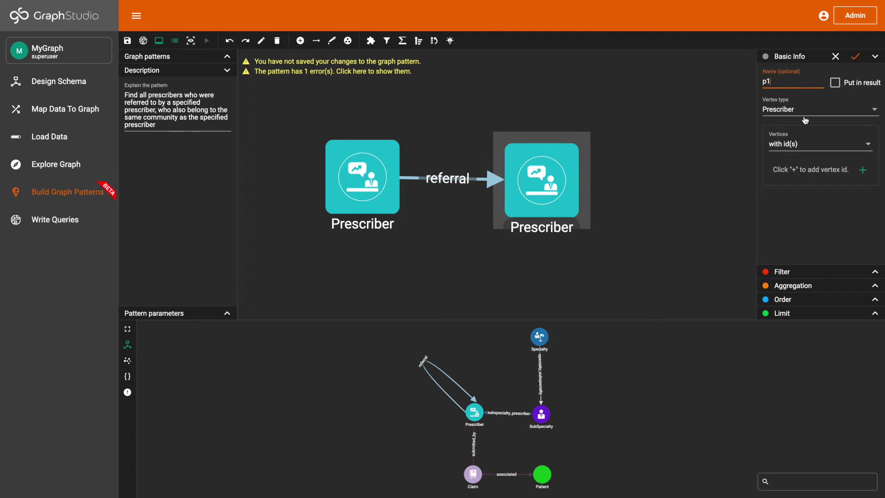
left_click(804, 141)
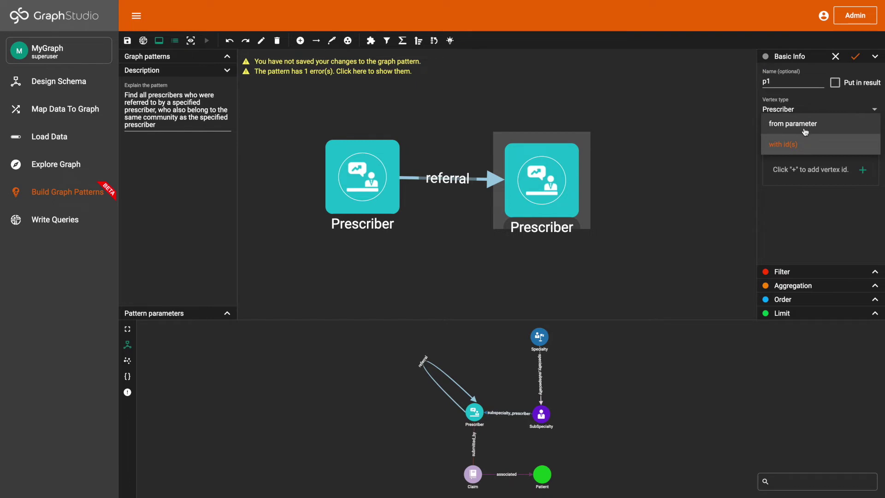
left_click(806, 129)
left_click(806, 173)
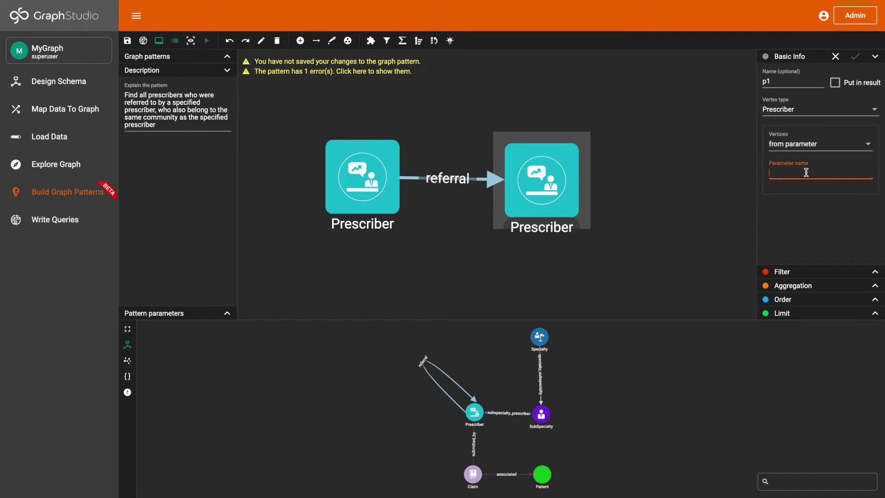
type("prescriberId")
left_click(855, 57)
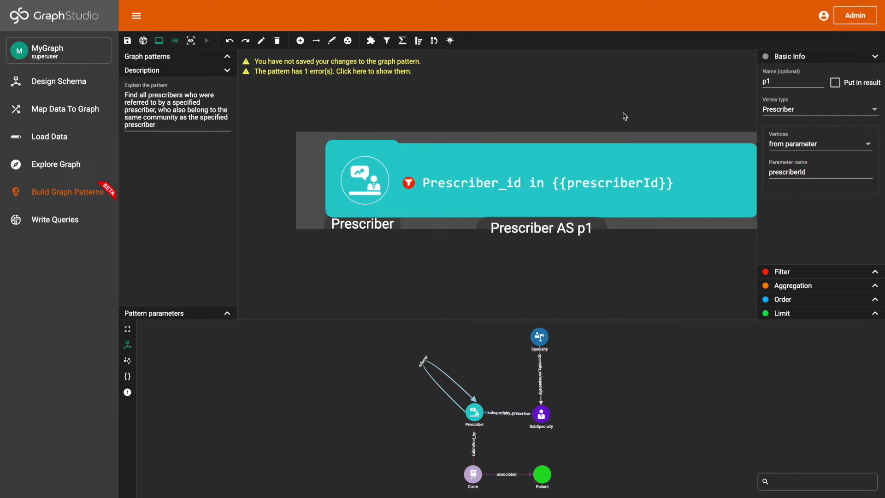
- Spread the two Prescriber vertices apart on the pattern canvas so the referral edge between them is clear
scroll(618, 124, "down", 2)
left_click_drag(468, 148, 410, 147)
left_click_drag(562, 162, 494, 161)
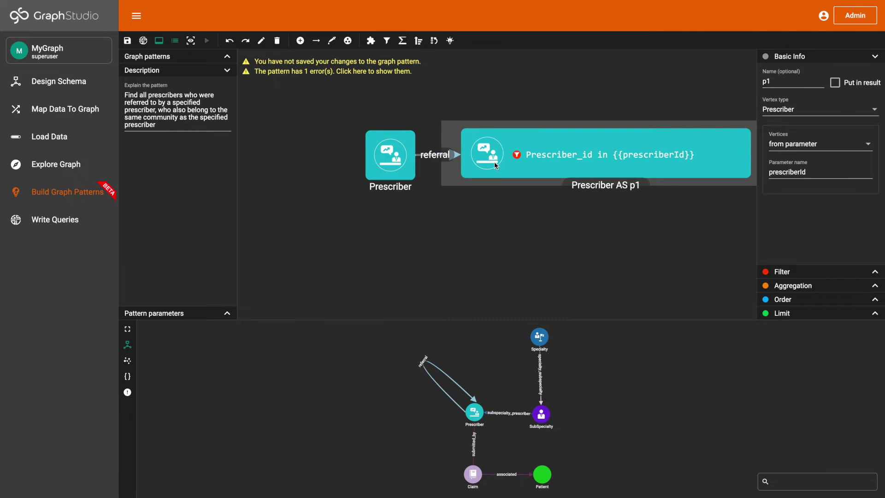
left_click_drag(406, 165, 368, 163)
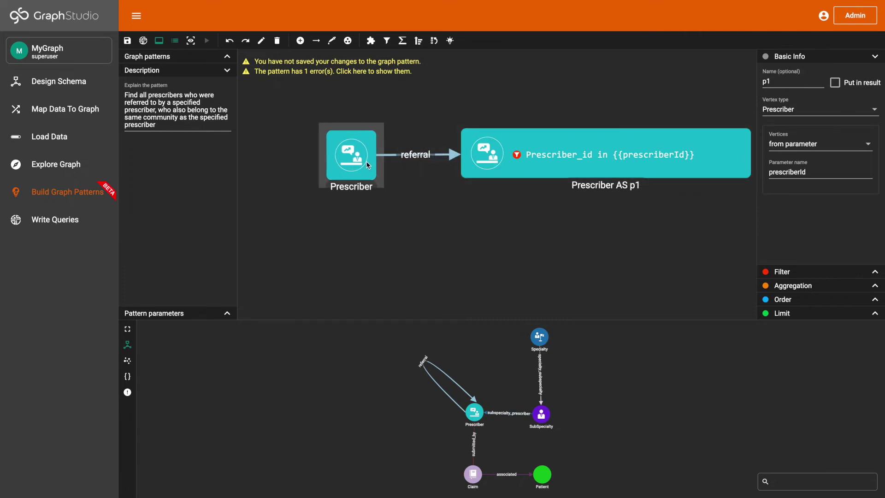
- Add an Expression1 == Expression2 filter to the unnamed Prescriber vertex, with the communityId attribute of p1 as Expression 1
left_click(789, 273)
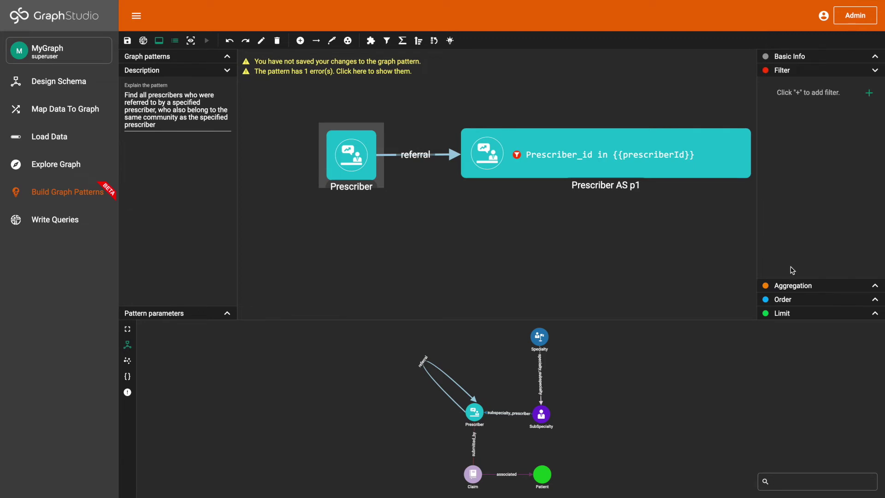
left_click(869, 94)
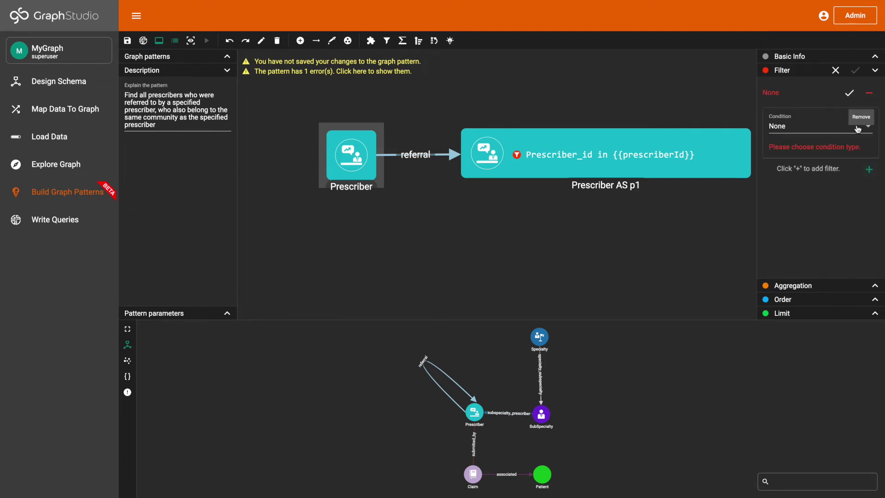
left_click(857, 129)
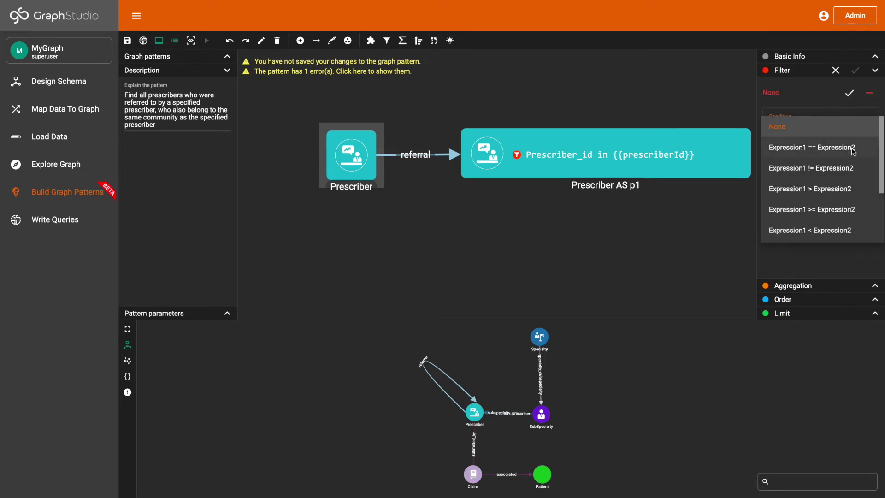
left_click(853, 149)
left_click(846, 168)
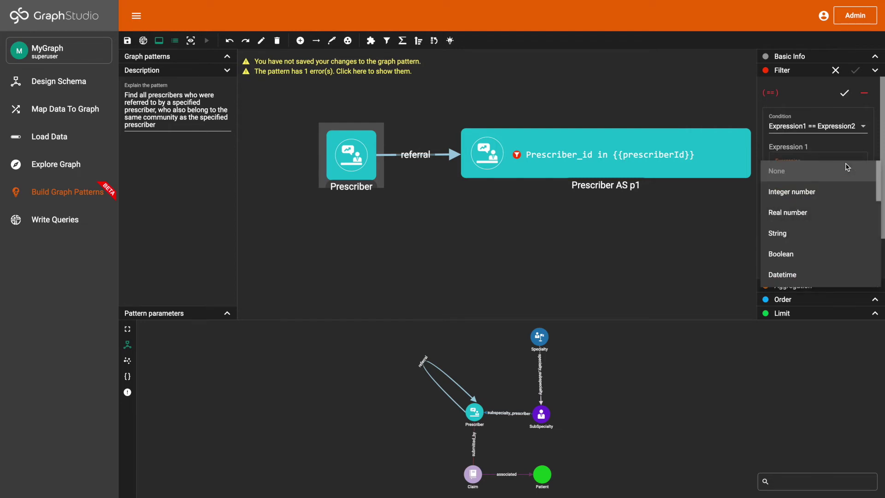
scroll(836, 229, "down", 1)
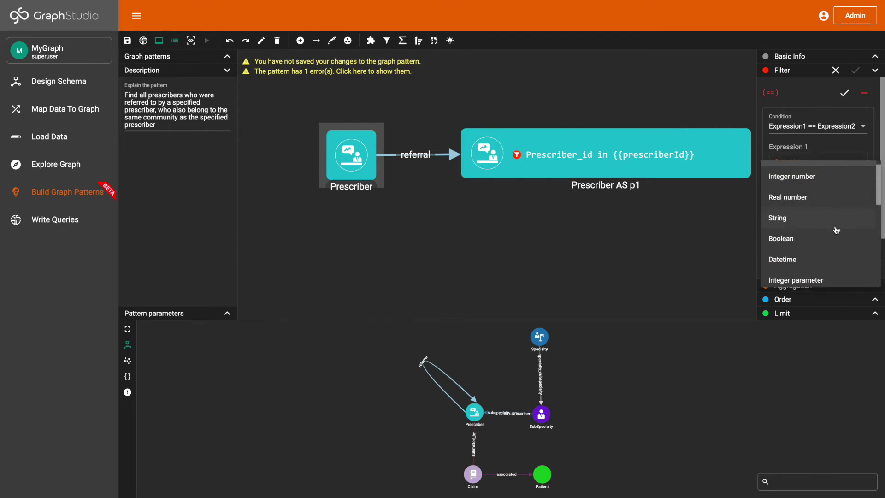
scroll(836, 229, "down", 8)
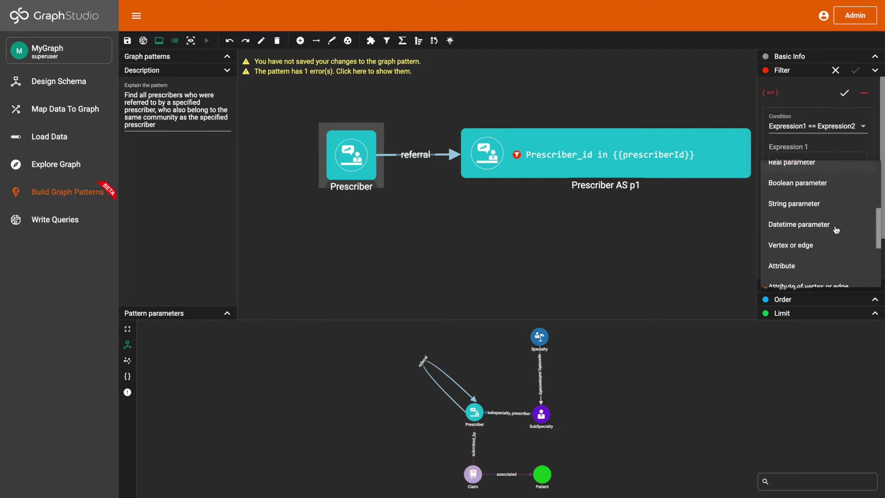
left_click(838, 246)
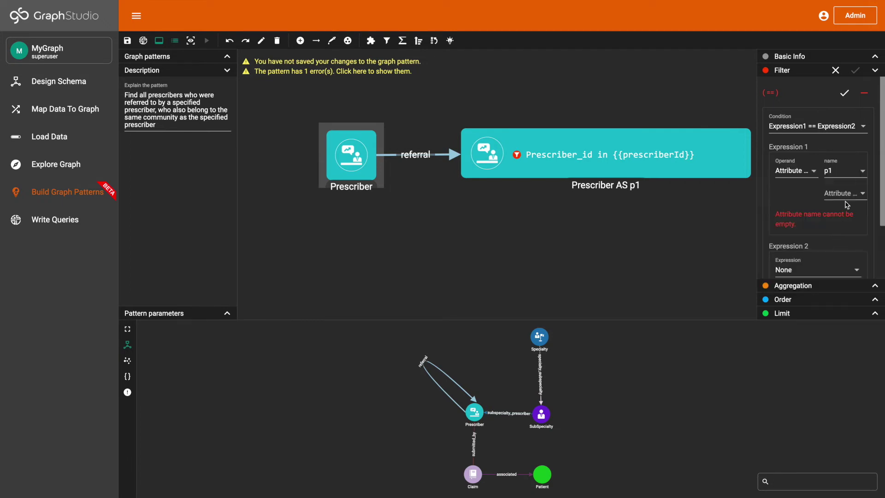
left_click(848, 196)
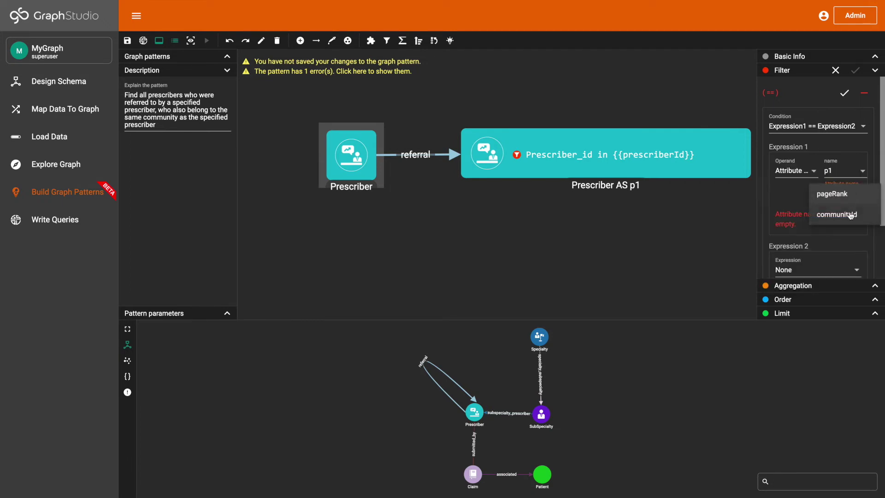
left_click(847, 214)
- Set Expression 2 of the unnamed Prescriber vertex's filter to its own communityId attribute and apply the filter
scroll(845, 230, "down", 1)
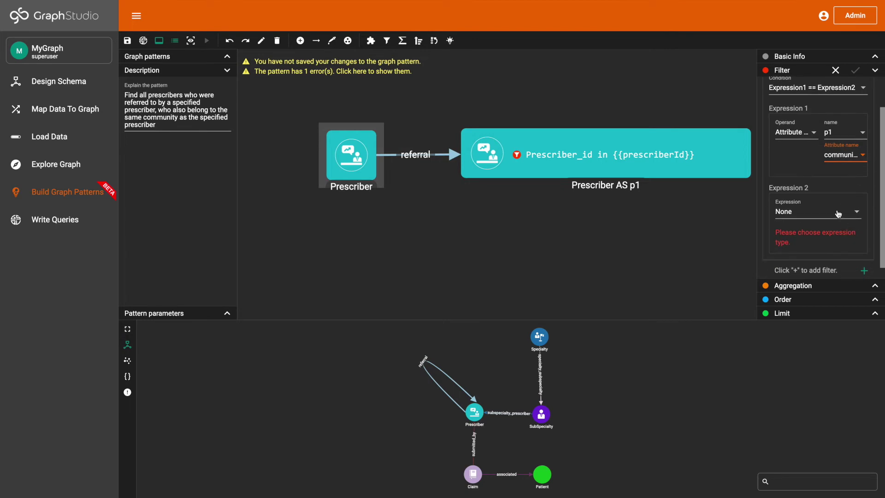
left_click(838, 212)
scroll(837, 259, "down", 3)
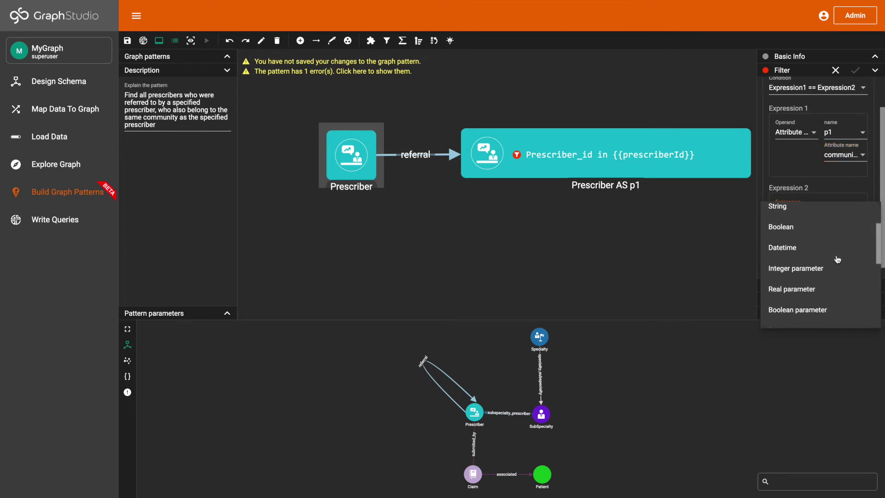
scroll(838, 259, "down", 2)
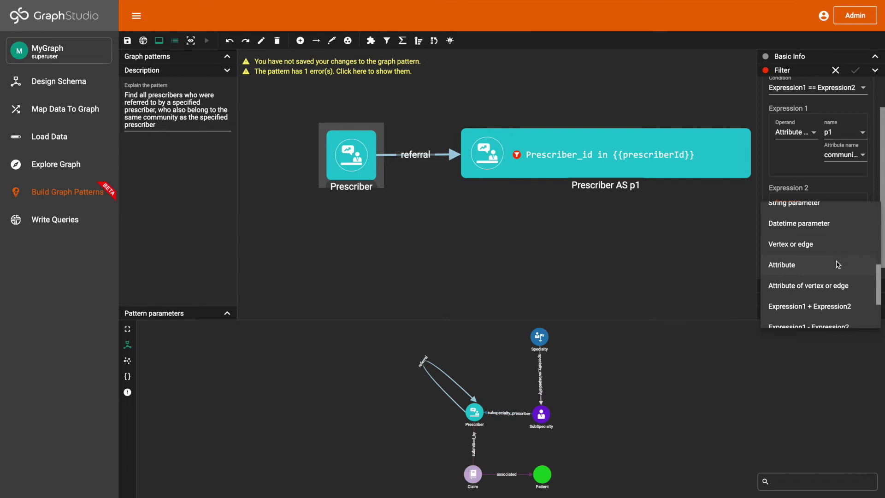
left_click(837, 264)
left_click(842, 219)
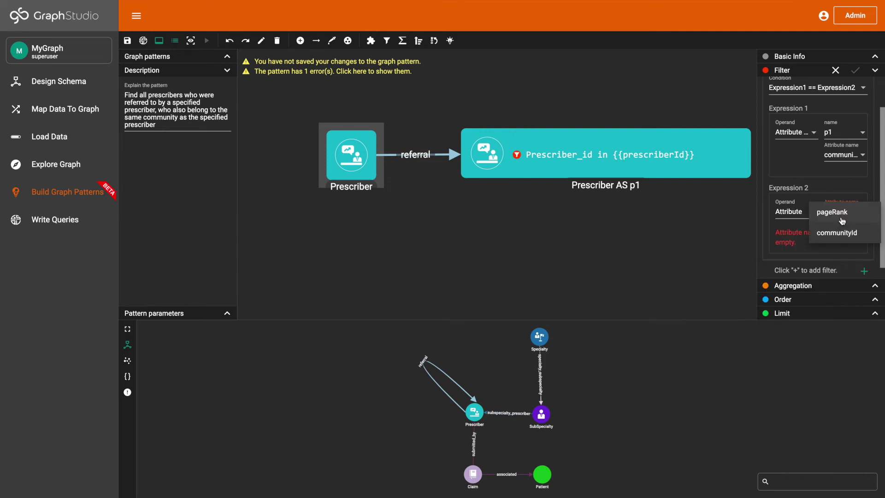
left_click(847, 238)
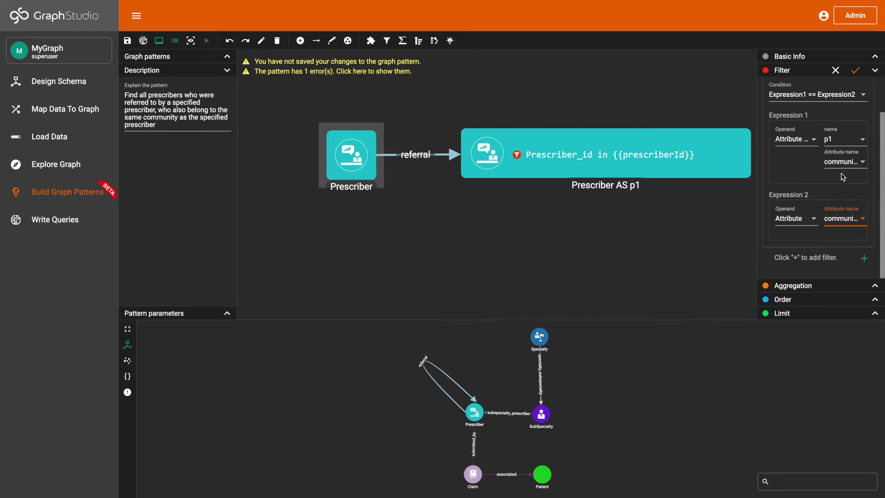
scroll(841, 178, "up", 2)
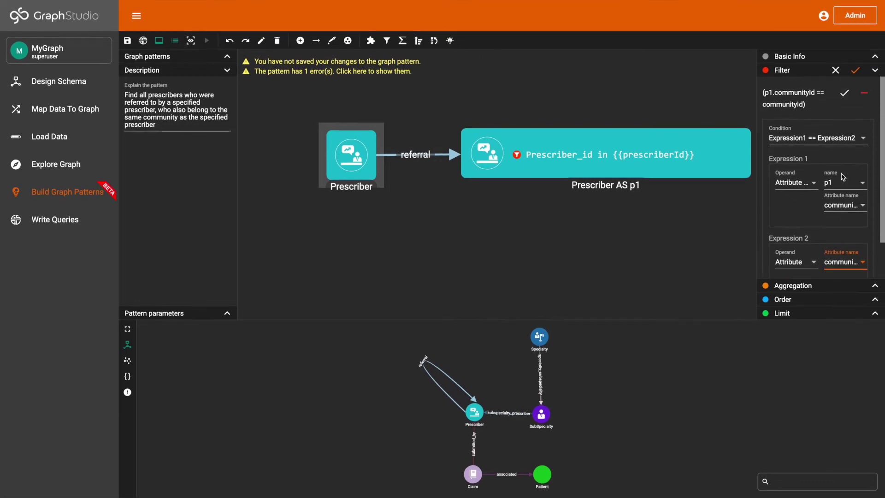
left_click(845, 92)
left_click(856, 70)
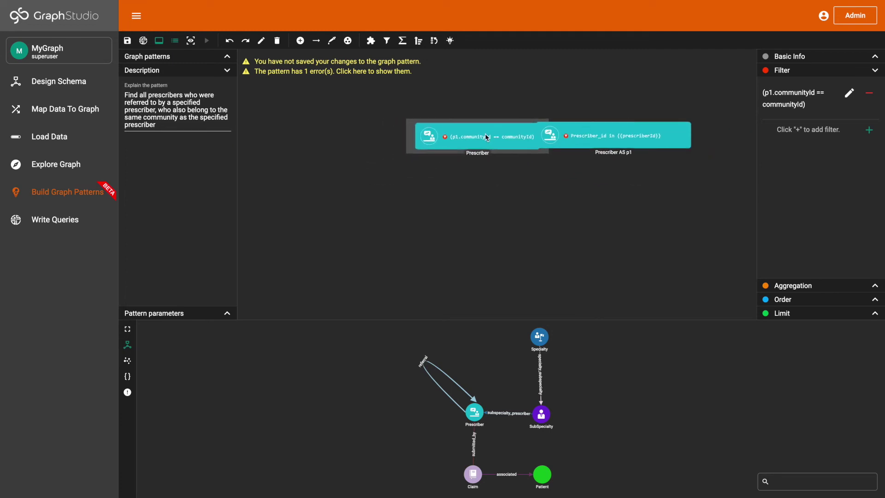
- Move the filtered Prescriber vertex away from p1 so the referral edge is clear, and mark it as the pattern's output
left_click_drag(433, 137, 397, 136)
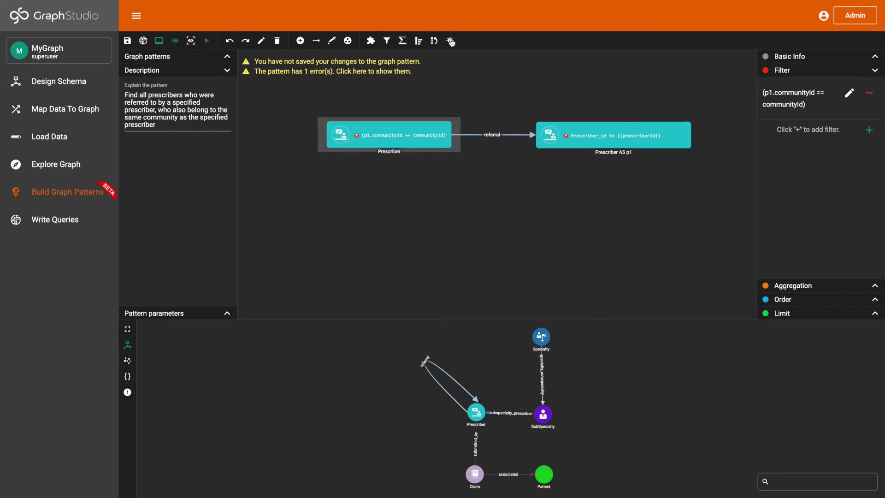
left_click(450, 41)
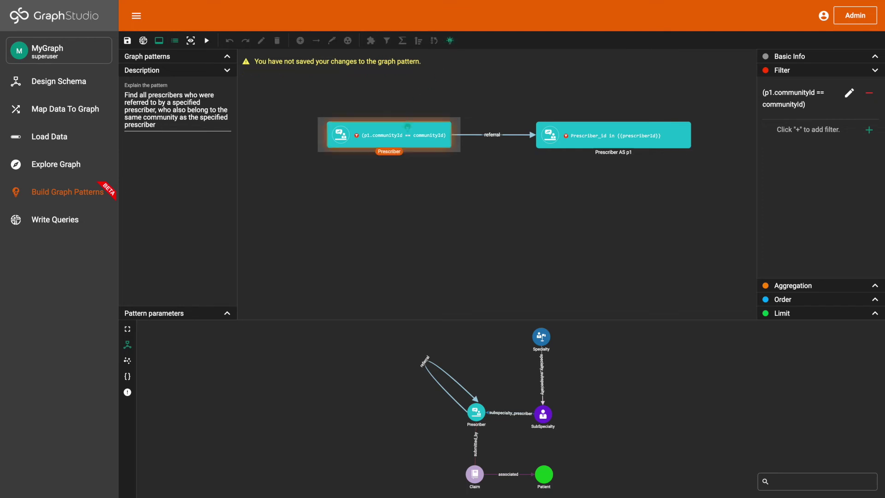
left_click(451, 42)
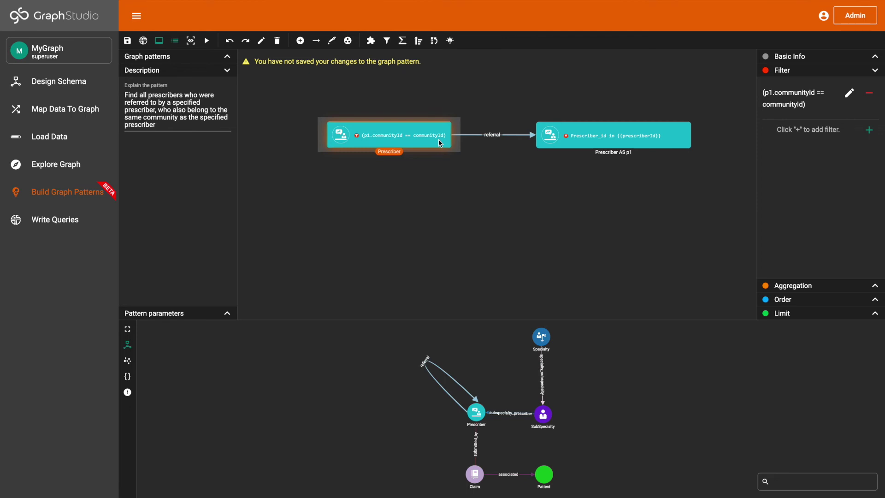
- Save the graph pattern and run it with the Prescriber vertex pre69 as the prescriberId value
left_click(127, 42)
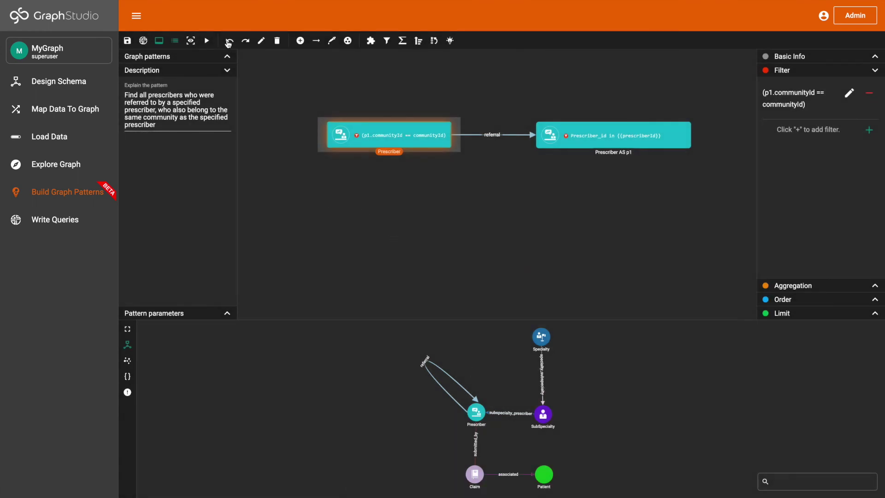
left_click(208, 41)
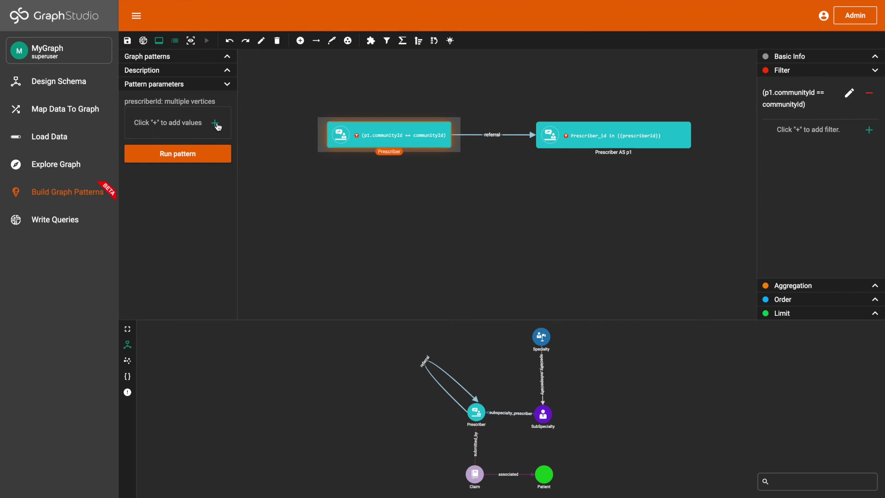
left_click(214, 123)
left_click(182, 170)
type("pre69")
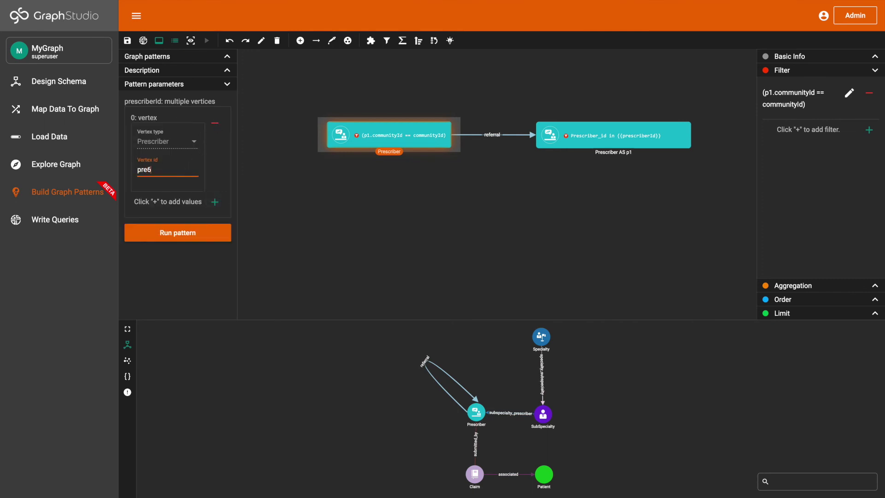
left_click(201, 233)
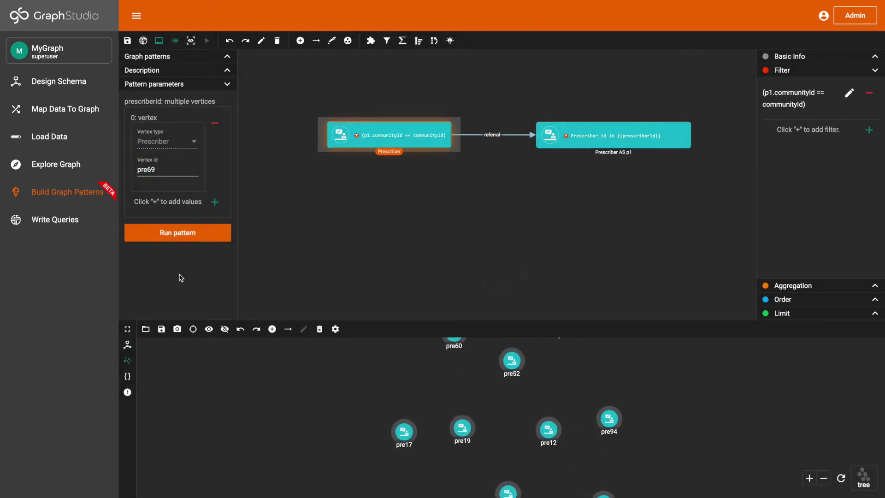
- Expand the pattern results to full view and examine the communityId attributes of the returned prescribers, including pre25 and pre60
left_click(128, 329)
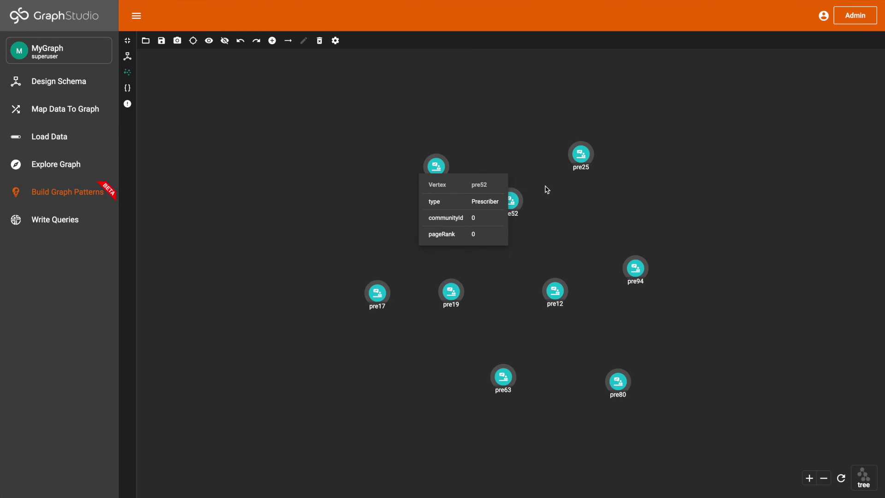
mouse_move(588, 154)
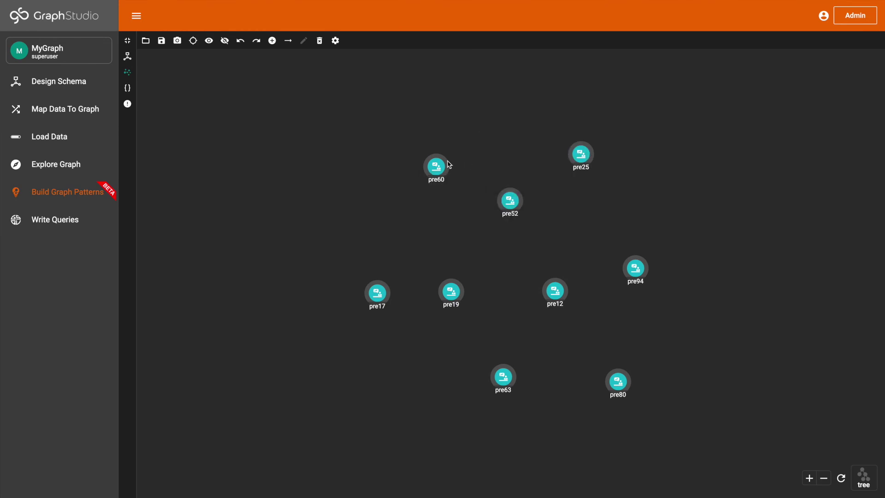
mouse_move(439, 168)
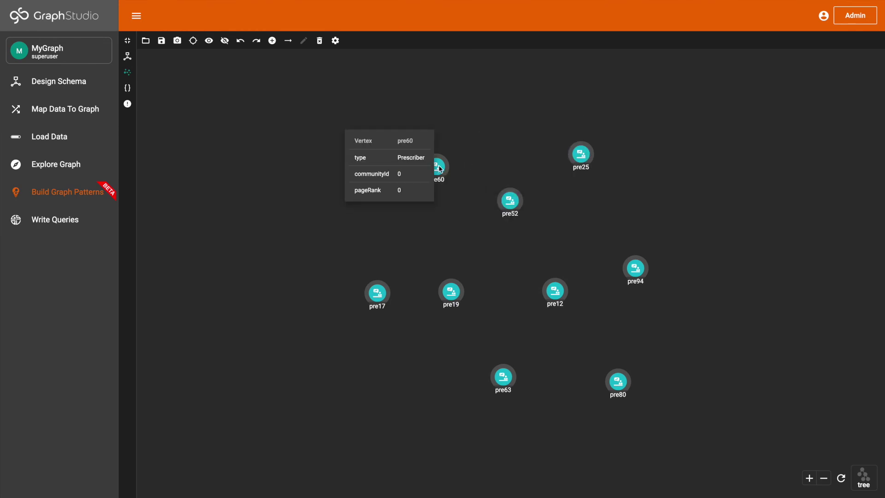